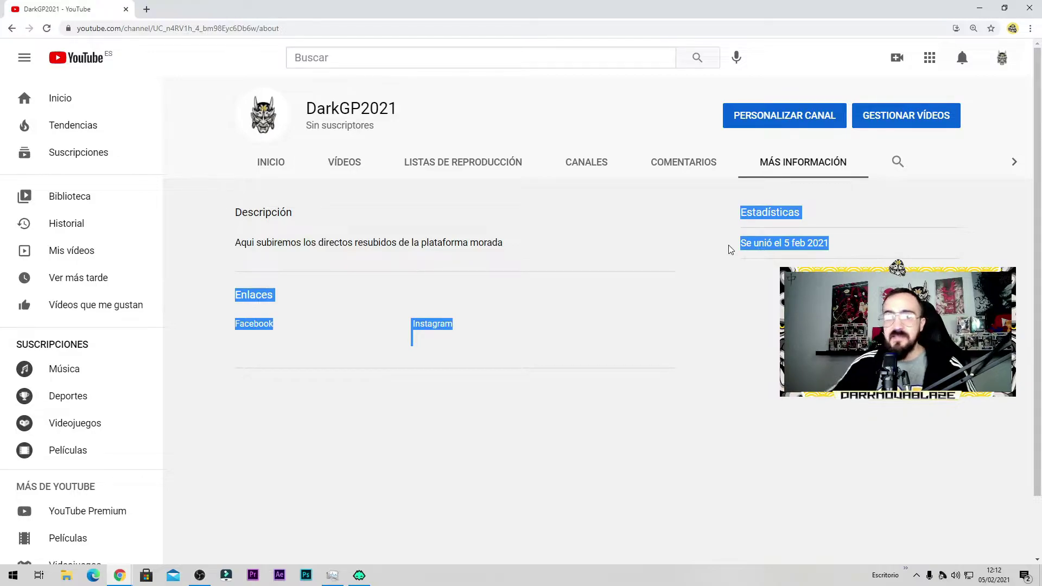
Step: Highlight details on the channel's About page, then launch PERSONALIZAR CANAL in a new Studio tab
triple_click(767, 242)
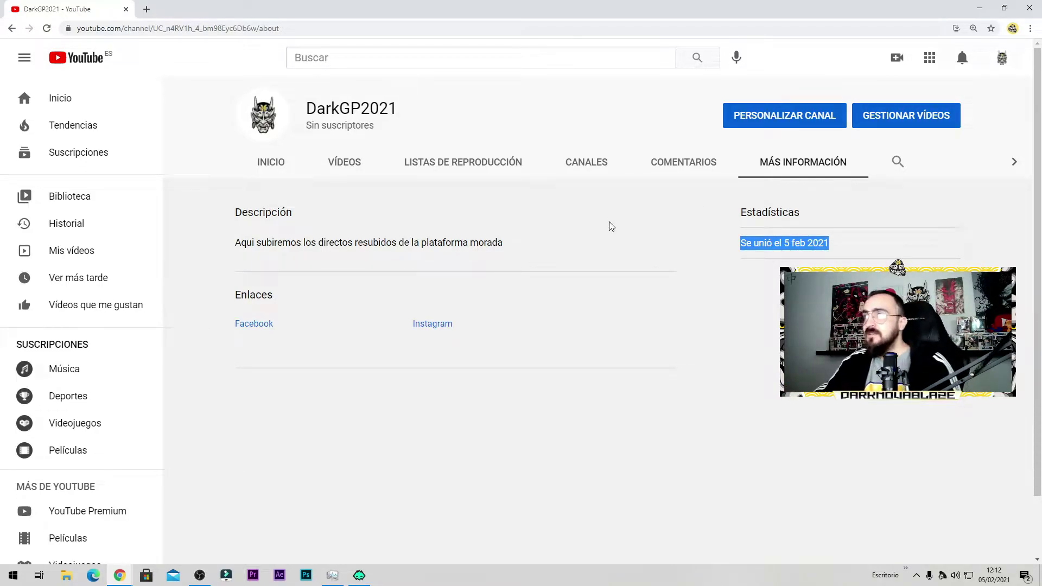
drag(421, 244, 255, 244)
click(812, 120)
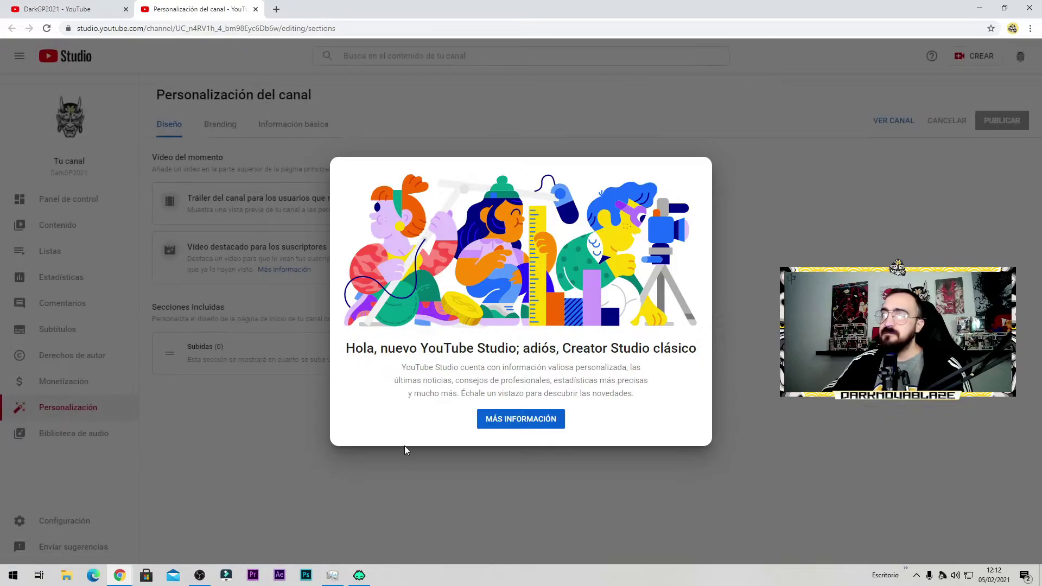
Step: Dismiss the Studio welcome, enter a contact e-mail in Información básica, publish, and return to the channel tab
click(491, 418)
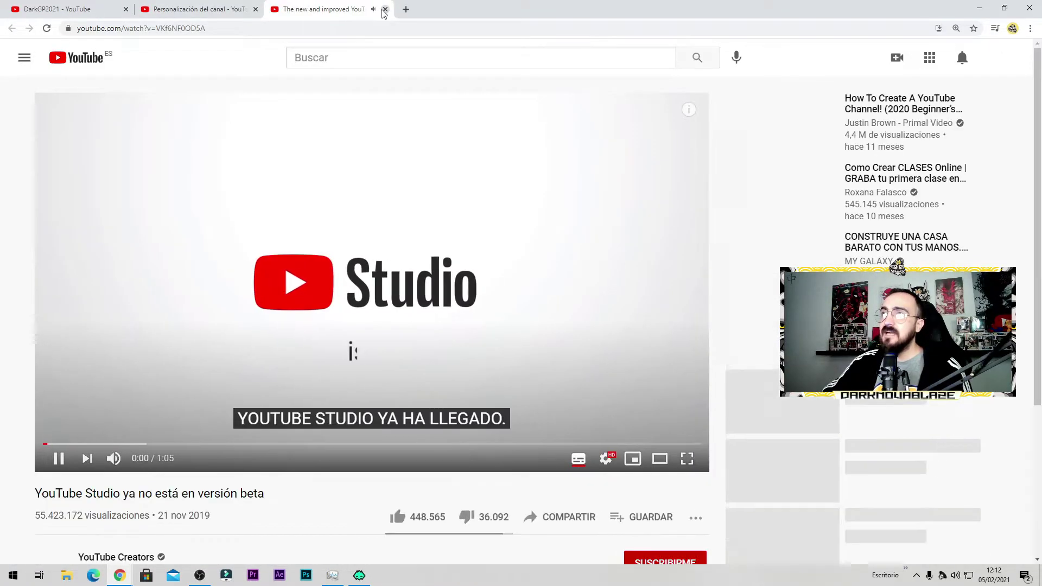
middle_click(307, 7)
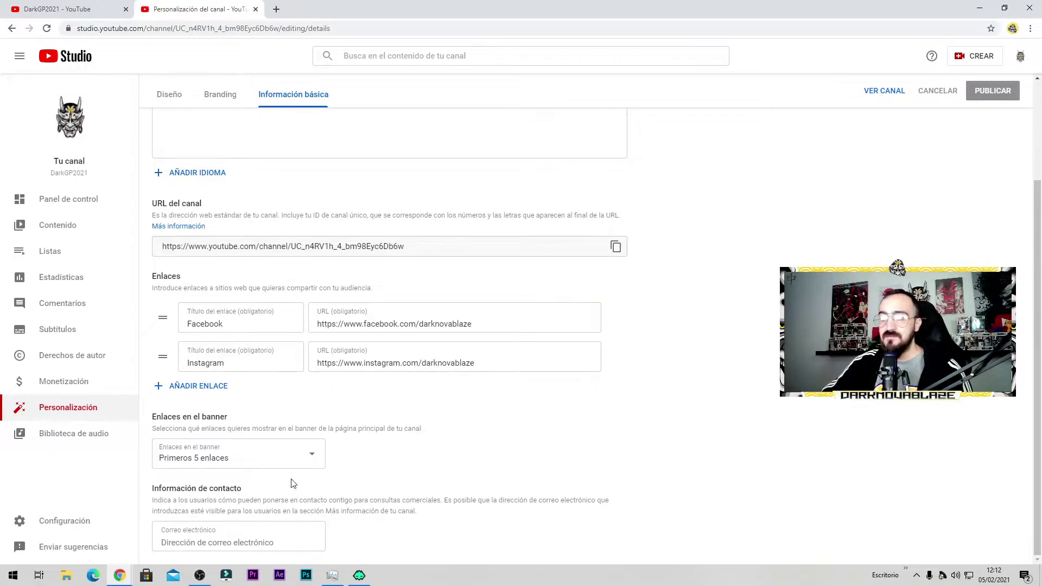
click(156, 541)
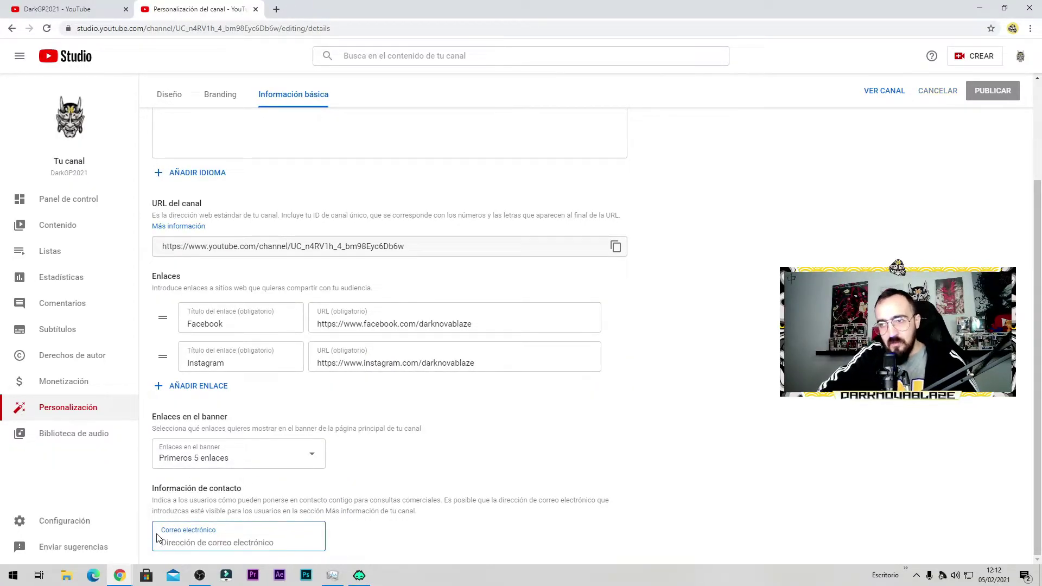
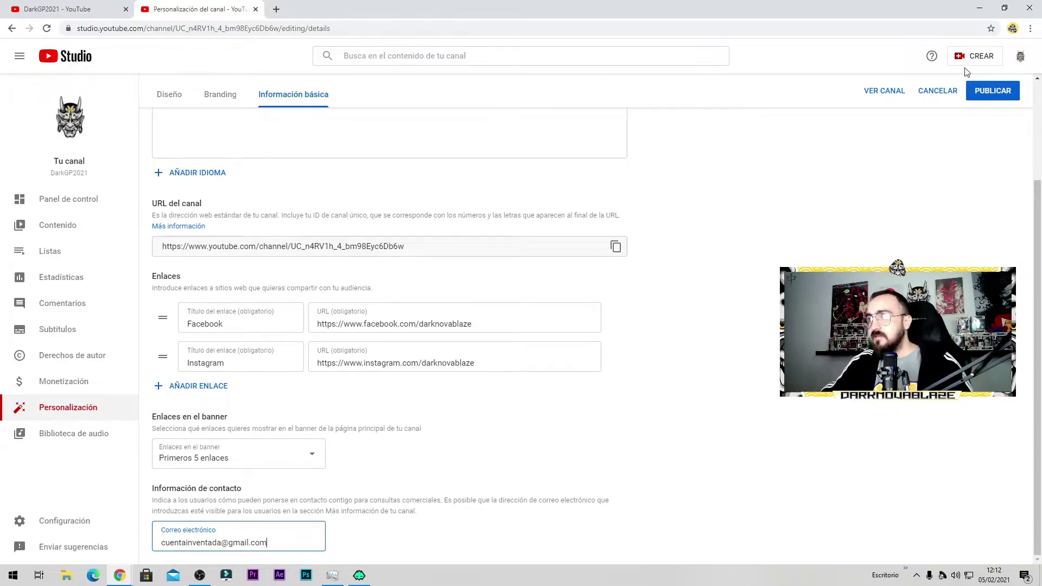
click(1011, 93)
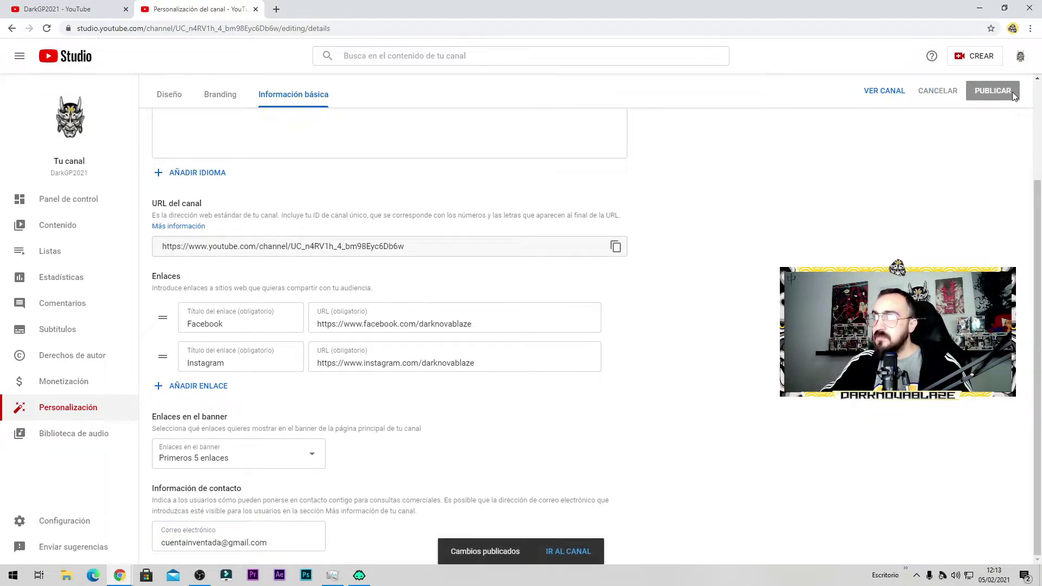
click(71, 9)
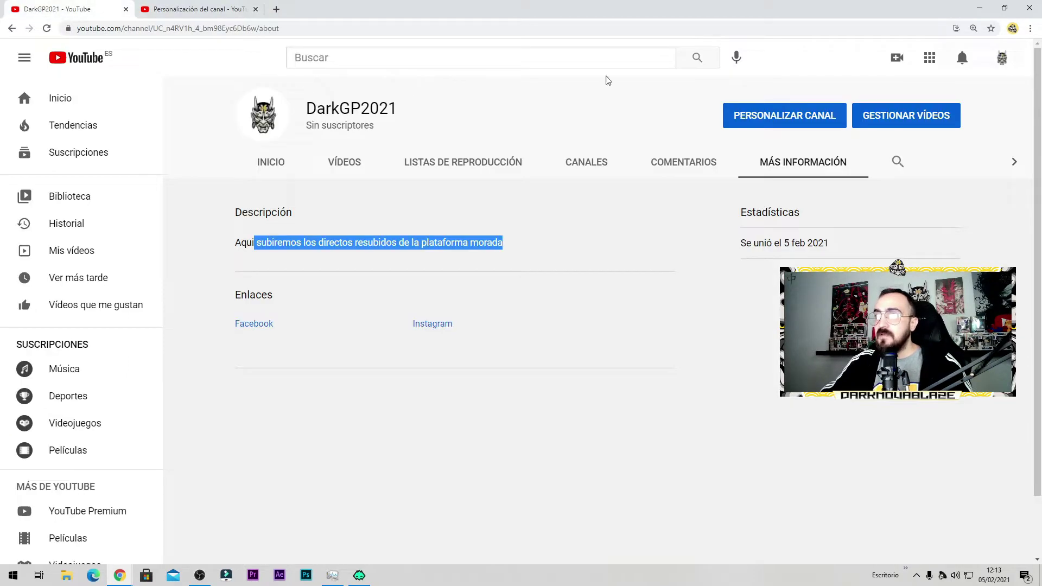
Step: Reload the About page and reveal the business contact e-mail with VER DIRECCIÓN DE CORREO ELECTRÓNICO
click(250, 29)
key(Return)
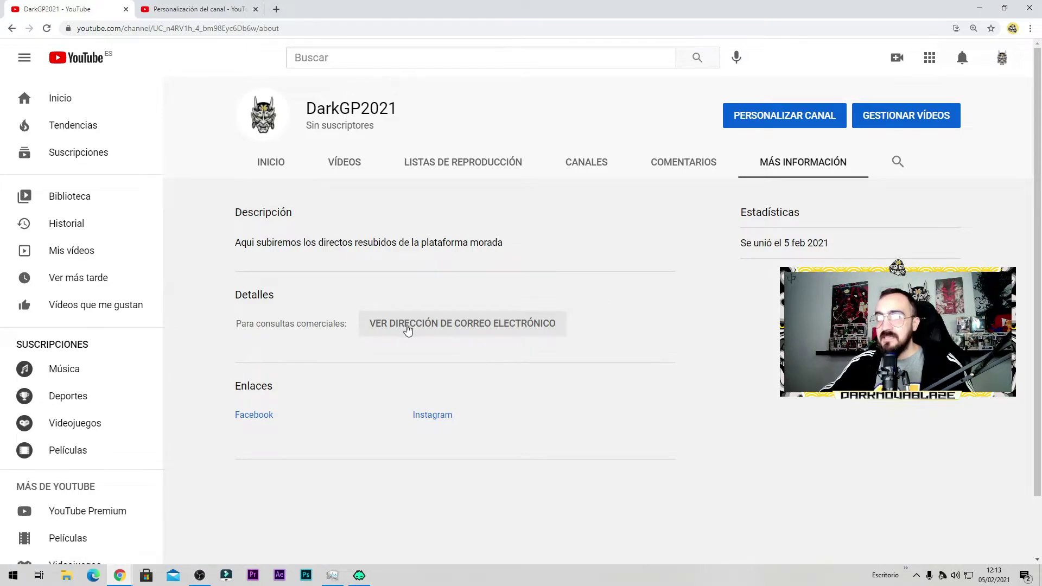
click(408, 329)
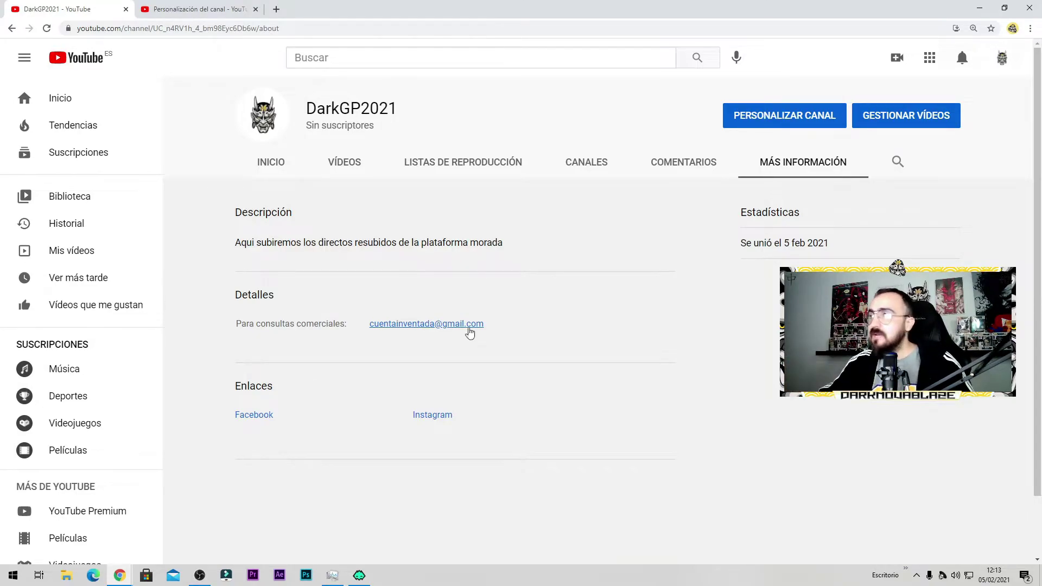
click(1001, 58)
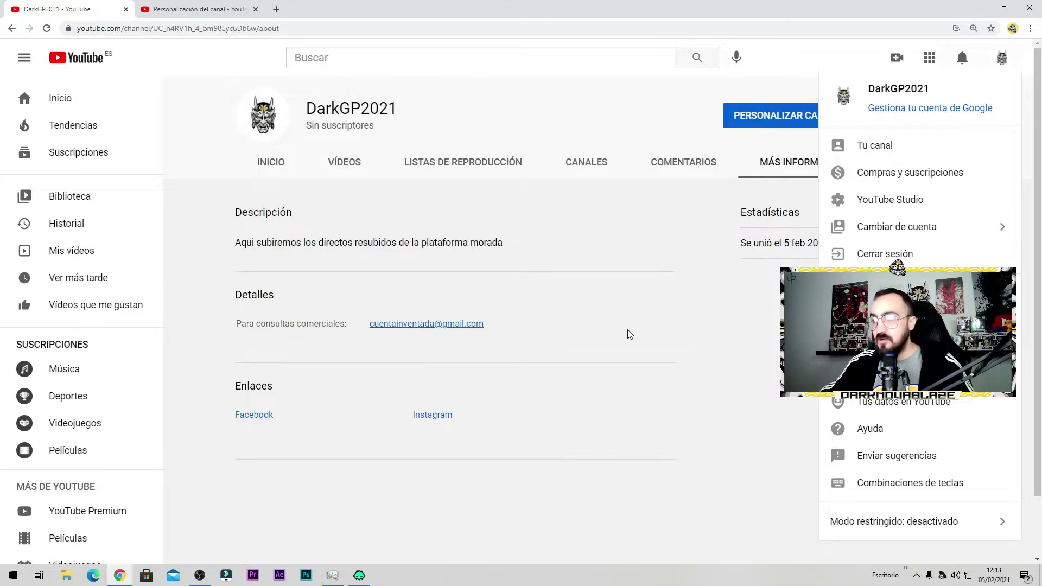
click(658, 332)
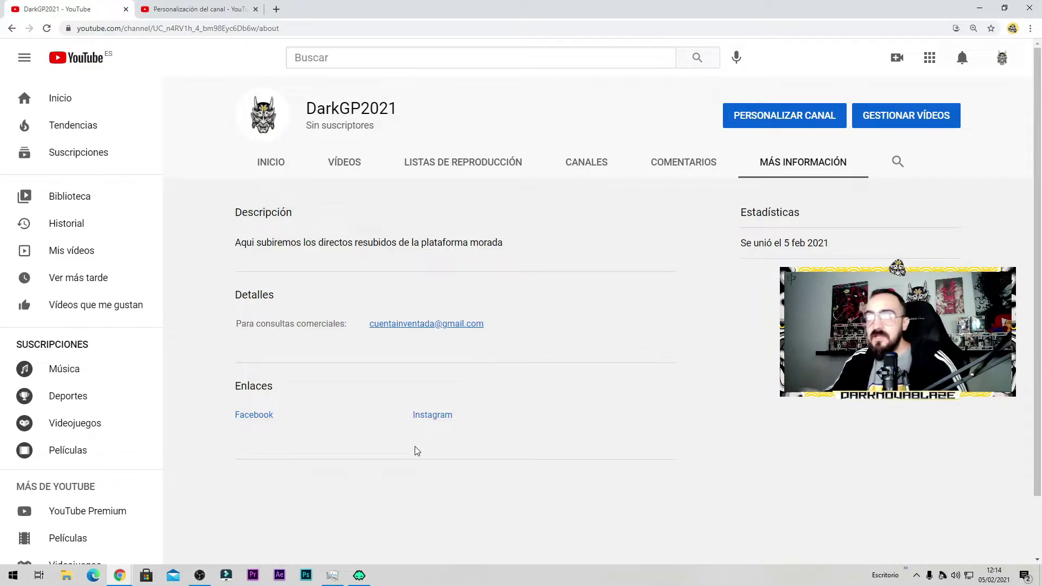
Step: Browse the INICIO home tab, then launch PERSONALIZAR CANAL again in a new tab
click(272, 171)
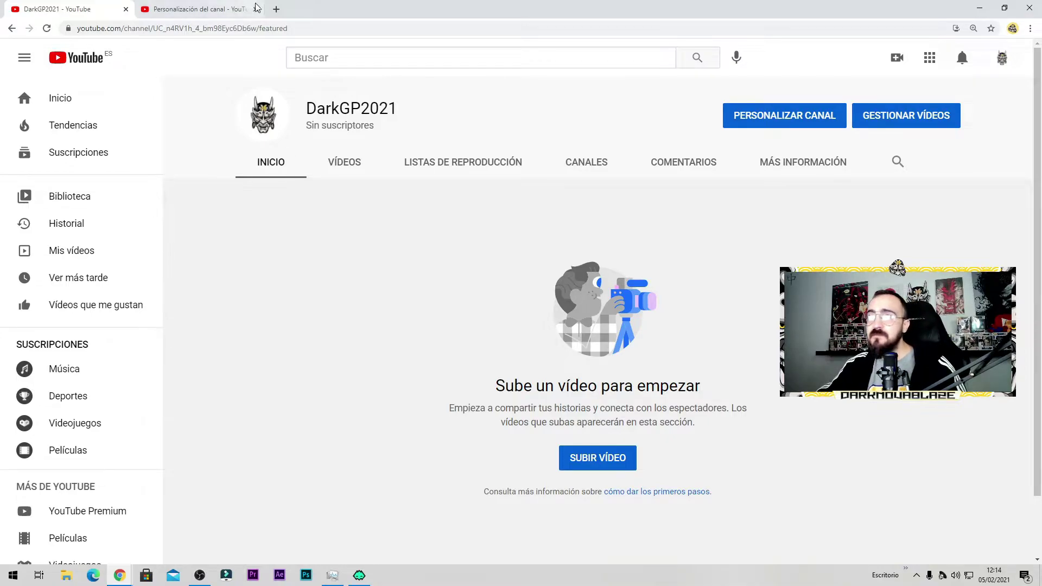
scroll(709, 284, down, 2)
scroll(718, 314, up, 2)
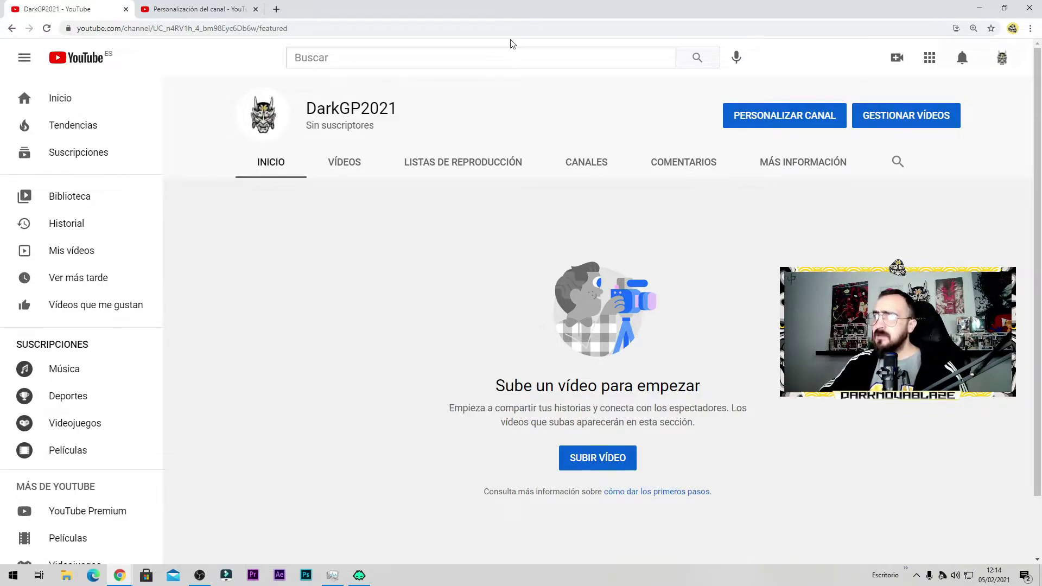
click(791, 126)
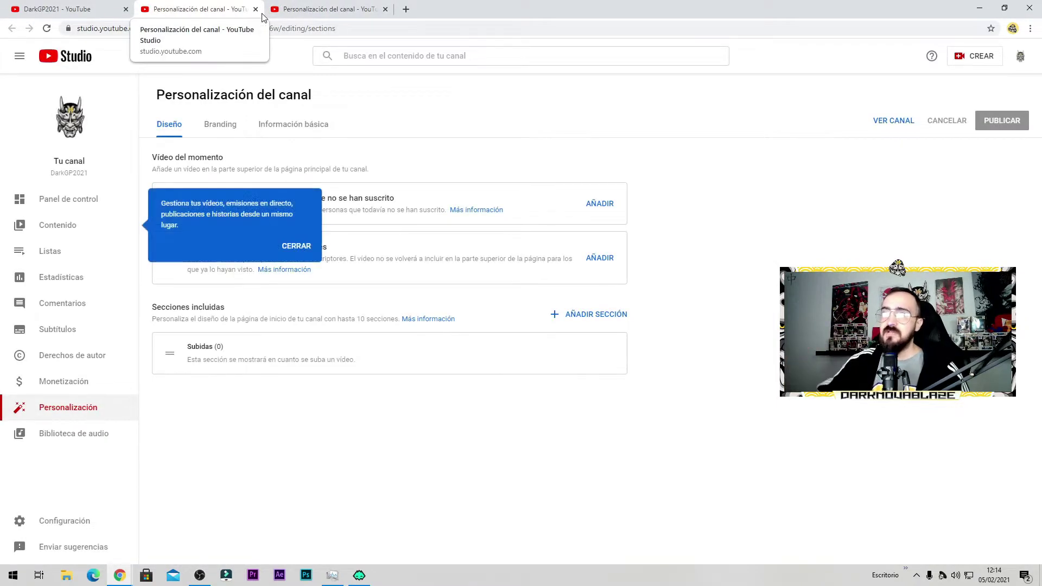
Step: Close the content-management tip and show Información básica with description, URL and Facebook/Instagram links
click(220, 125)
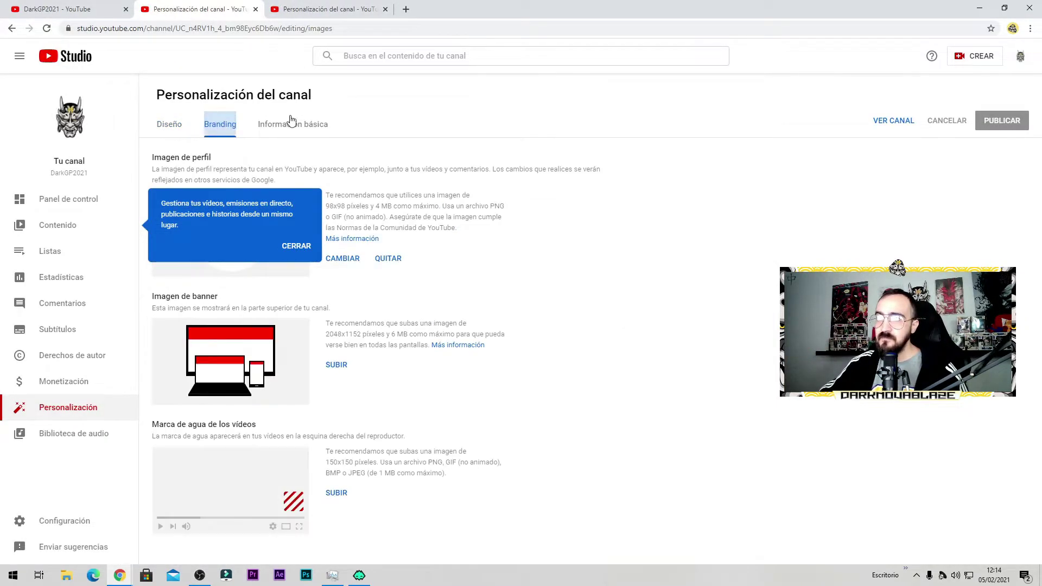
click(287, 122)
click(224, 130)
click(169, 125)
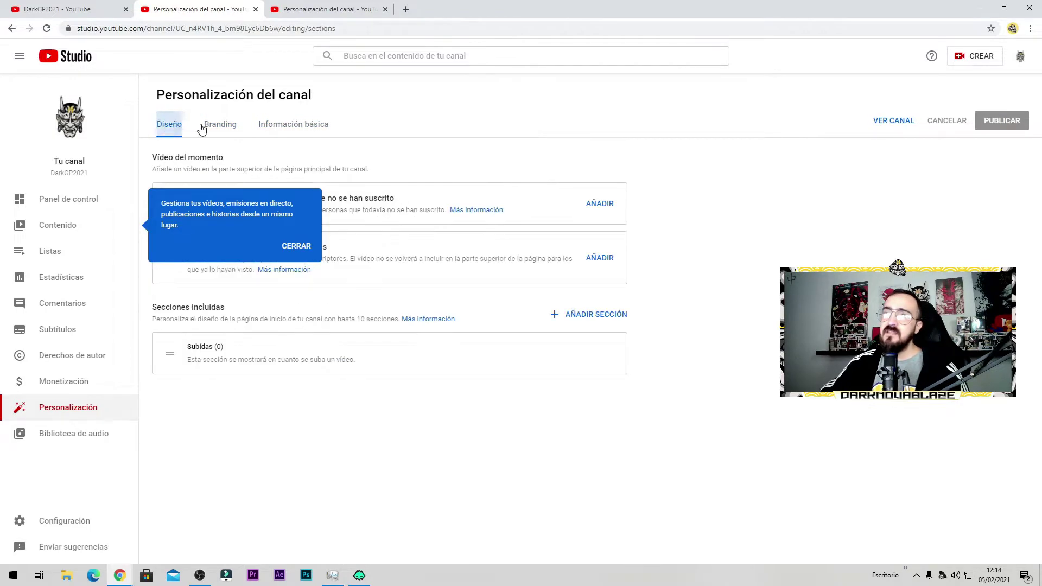
click(222, 135)
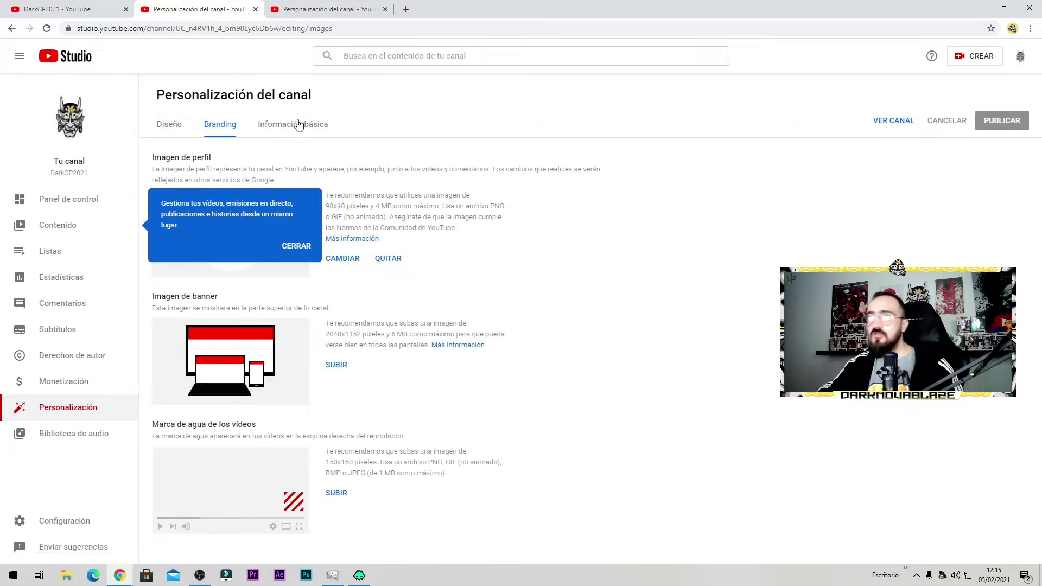
click(311, 247)
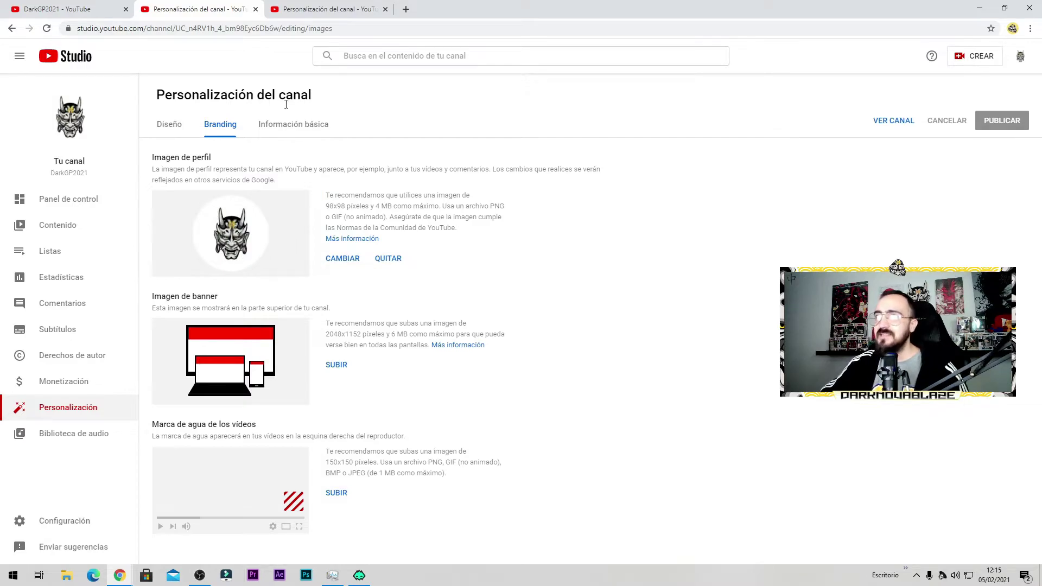
click(293, 128)
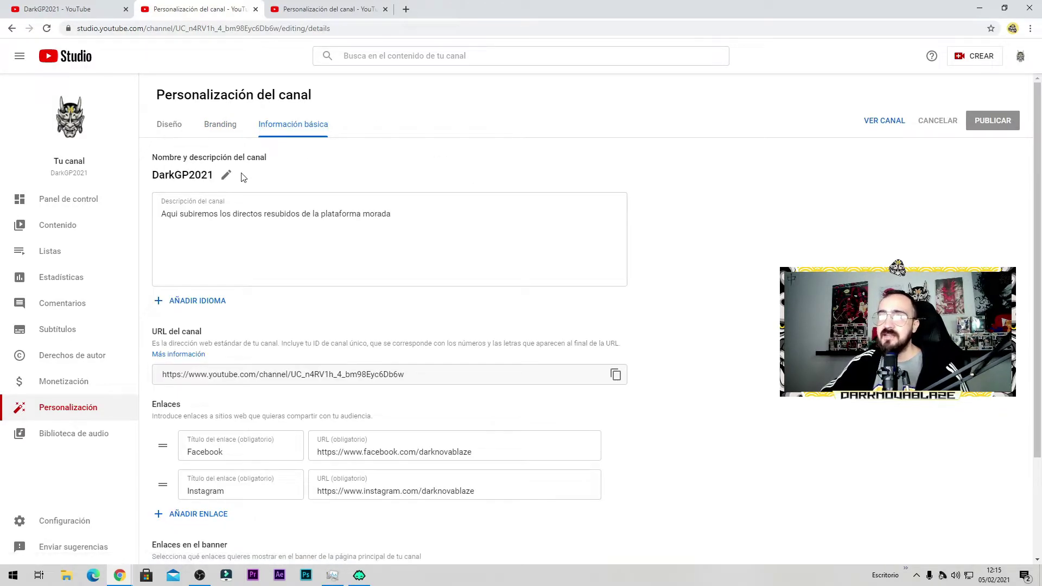
Step: Replace the channel name DarkGP2021 with DarkGame2021 and publish it
click(225, 179)
drag(217, 217, 140, 221)
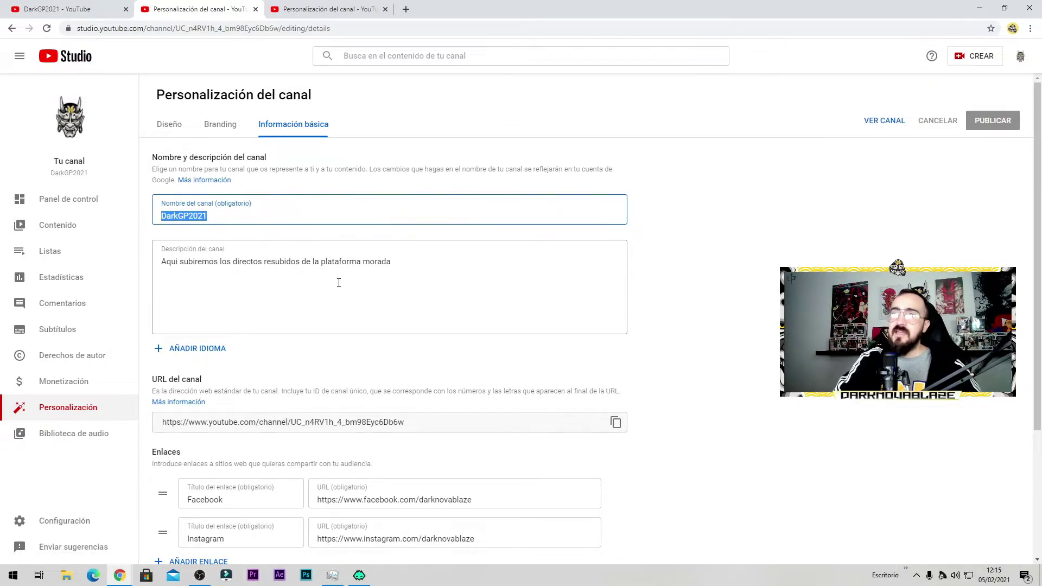
text(Dark)
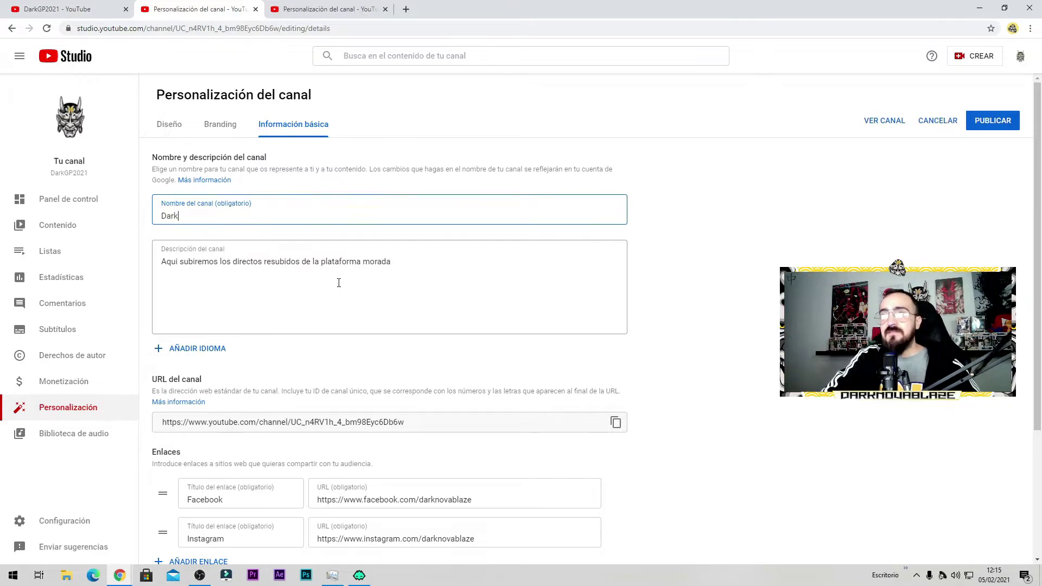
text(Gampe)
key(BackSpace)
text(e)
key(BackSpace)
key(BackSpace)
text(e)
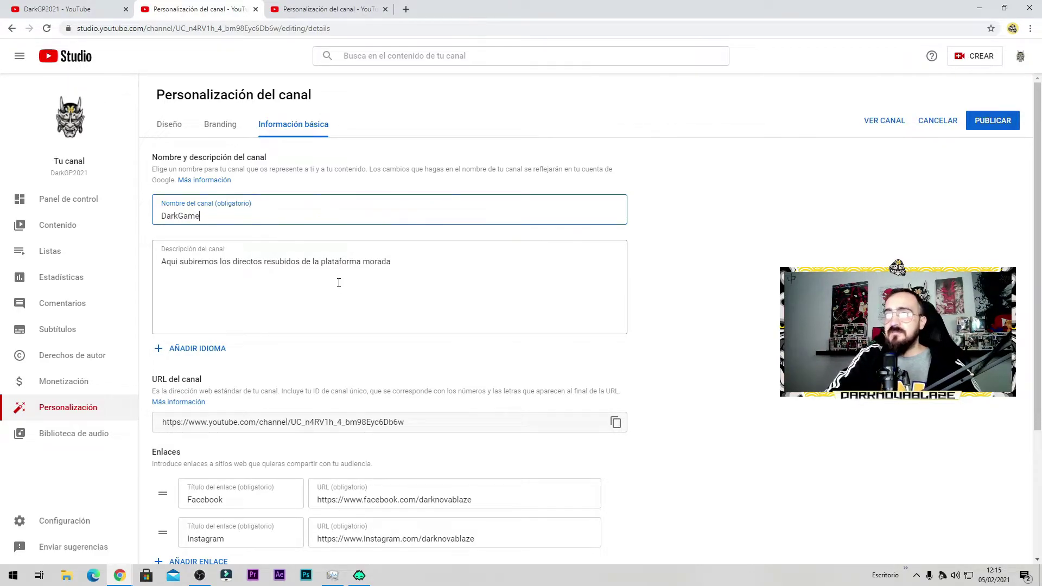
text(2021)
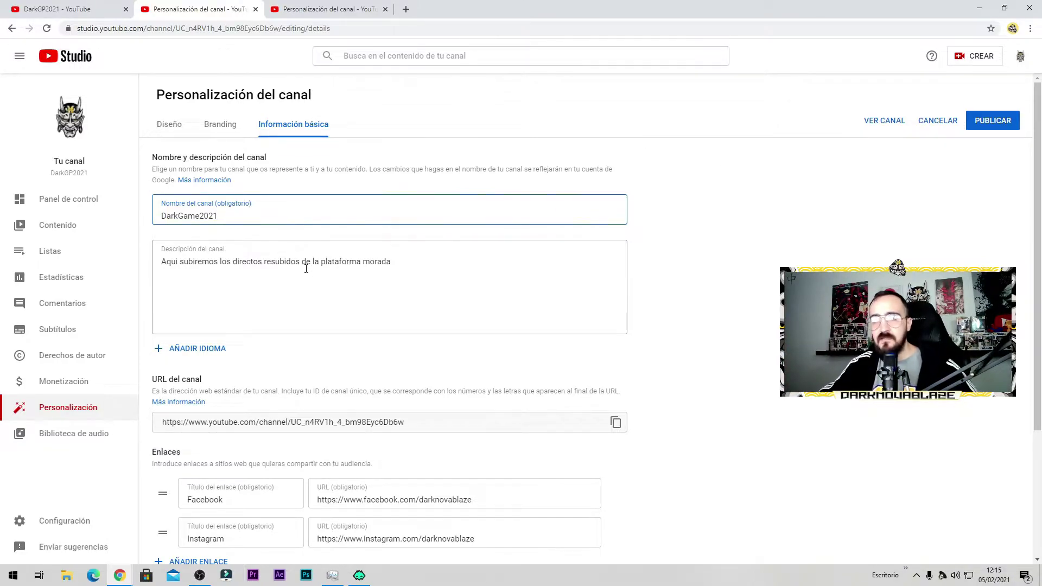
click(992, 121)
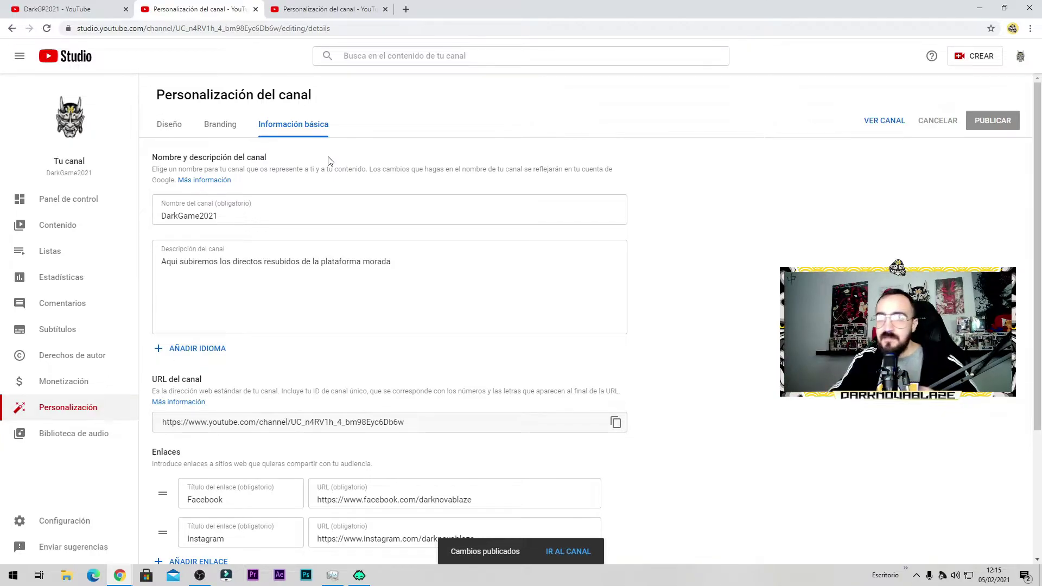
scroll(700, 266, down, 3)
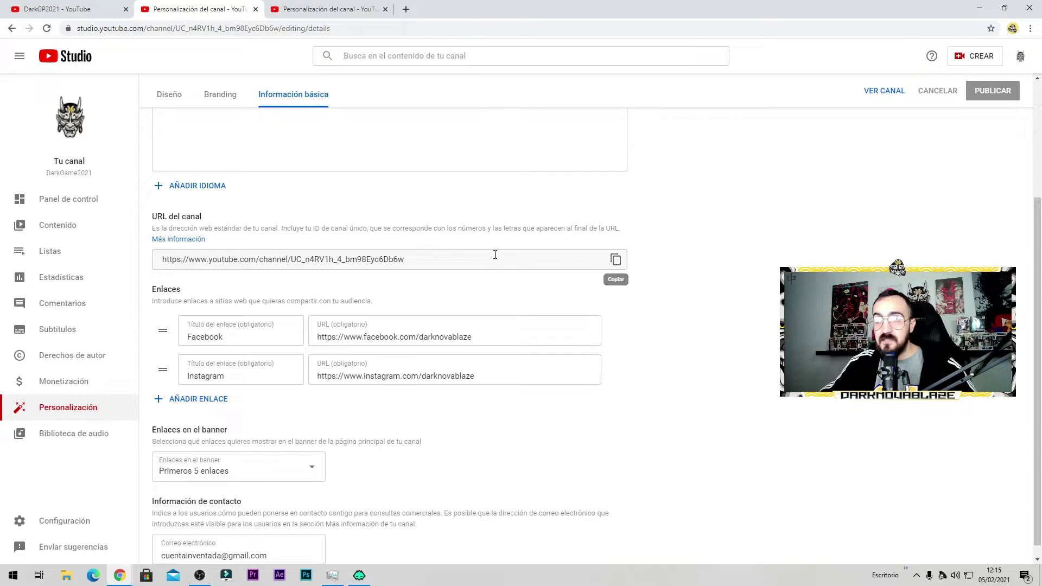
scroll(635, 253, down, 1)
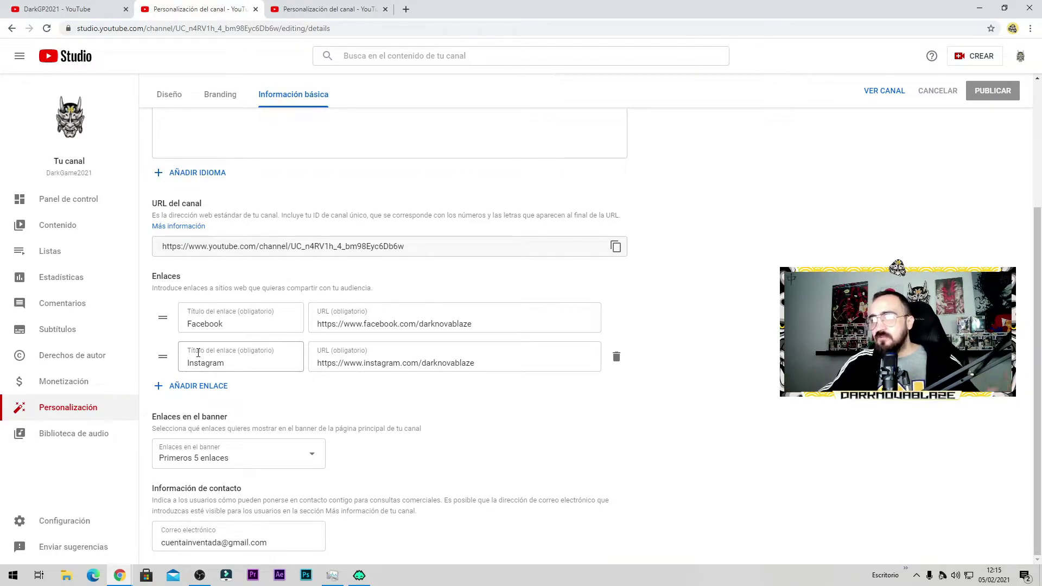
triple_click(291, 246)
click(427, 253)
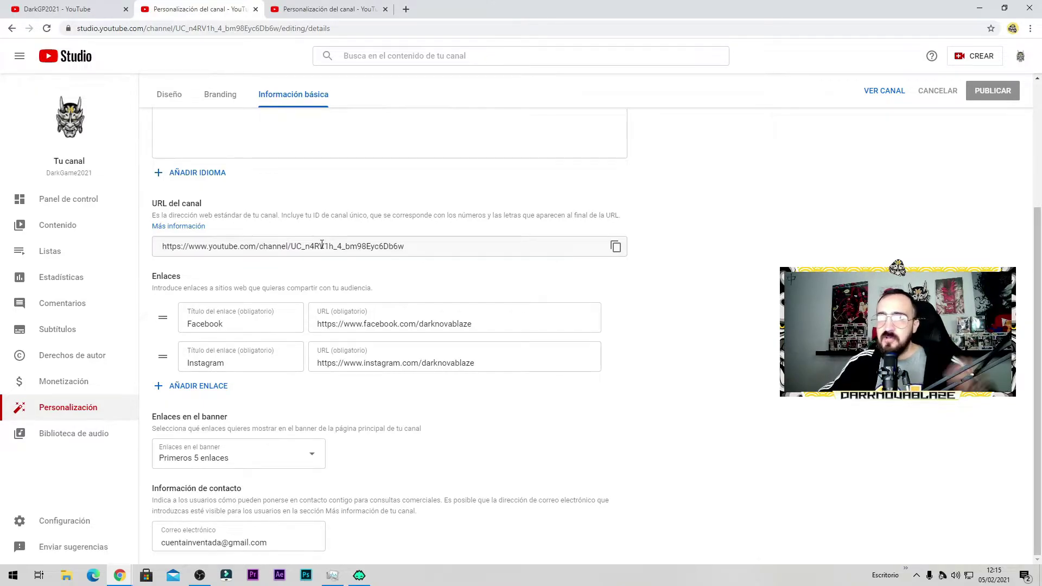
scroll(344, 184, up, 3)
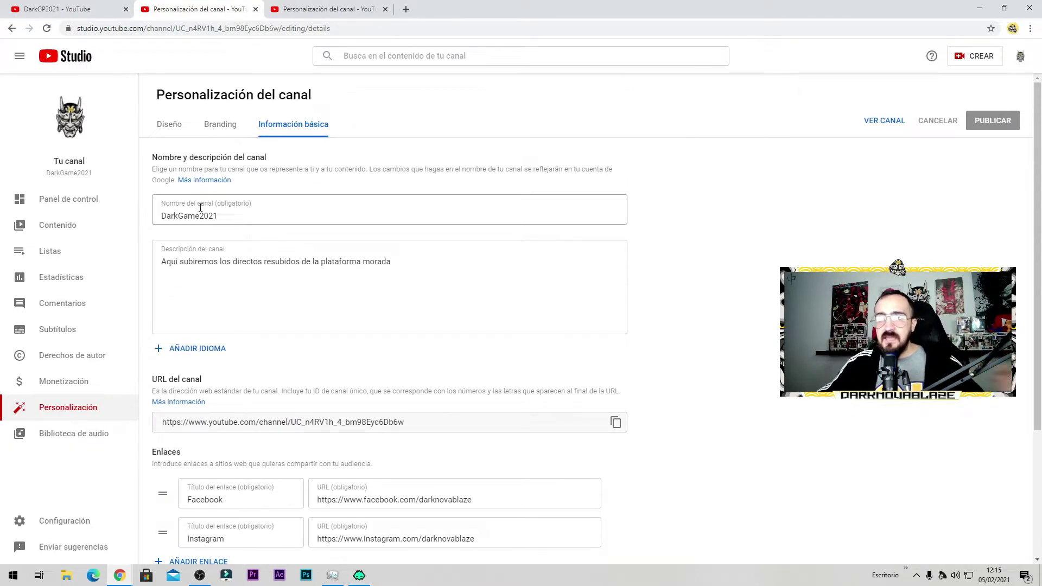
scroll(536, 272, down, 3)
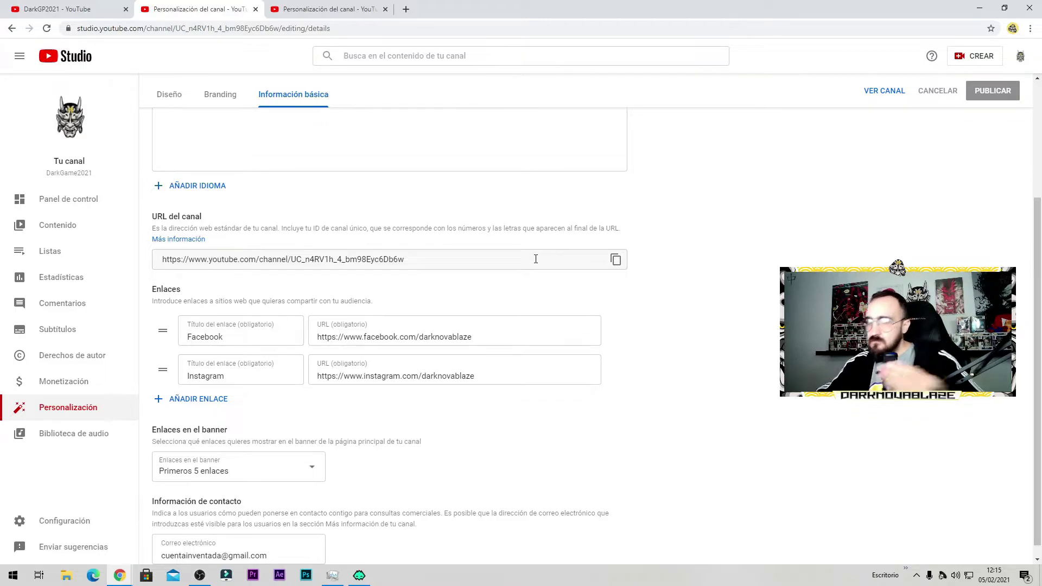
scroll(622, 315, down, 1)
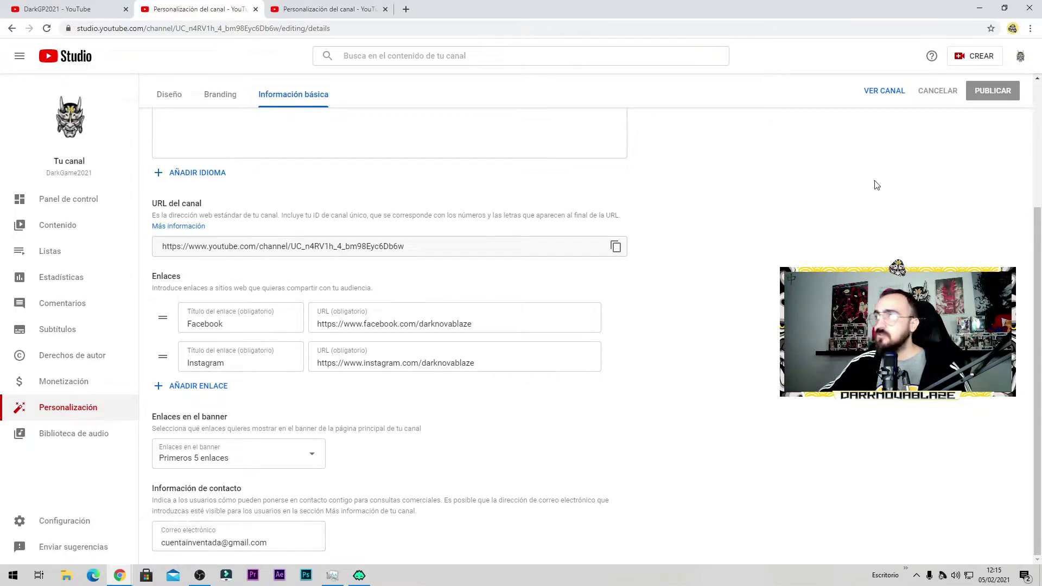
scroll(436, 253, up, 3)
scroll(436, 253, down, 3)
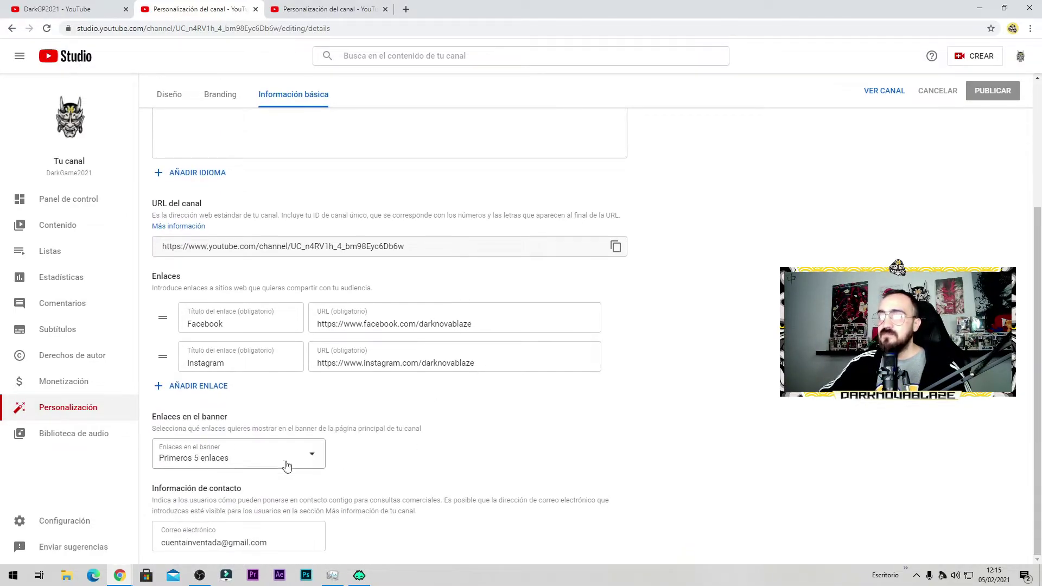
Step: Clear the Correo electrónico field, publish, and check the Enlaces en el banner choices
click(249, 534)
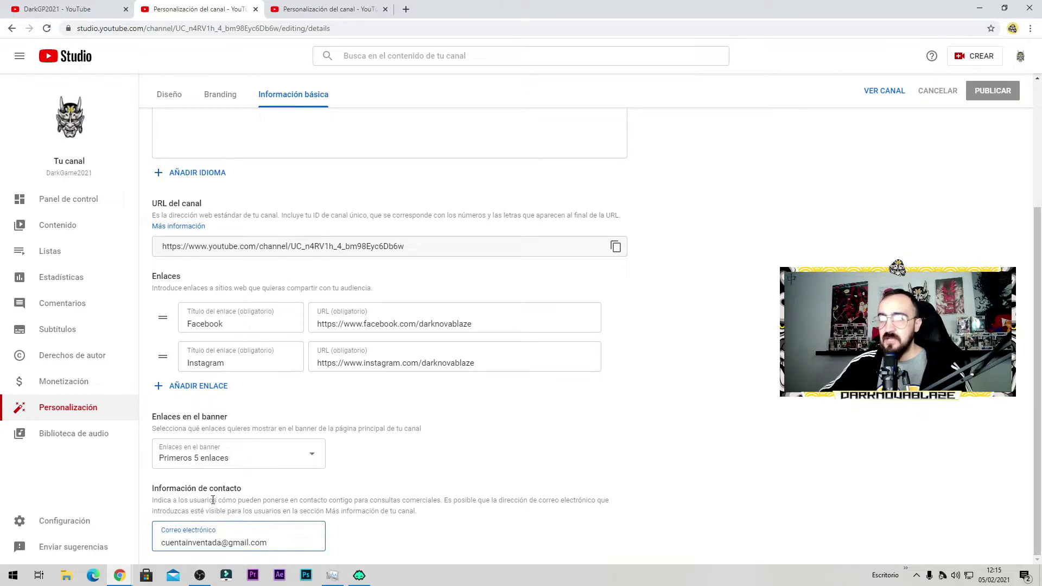
triple_click(204, 542)
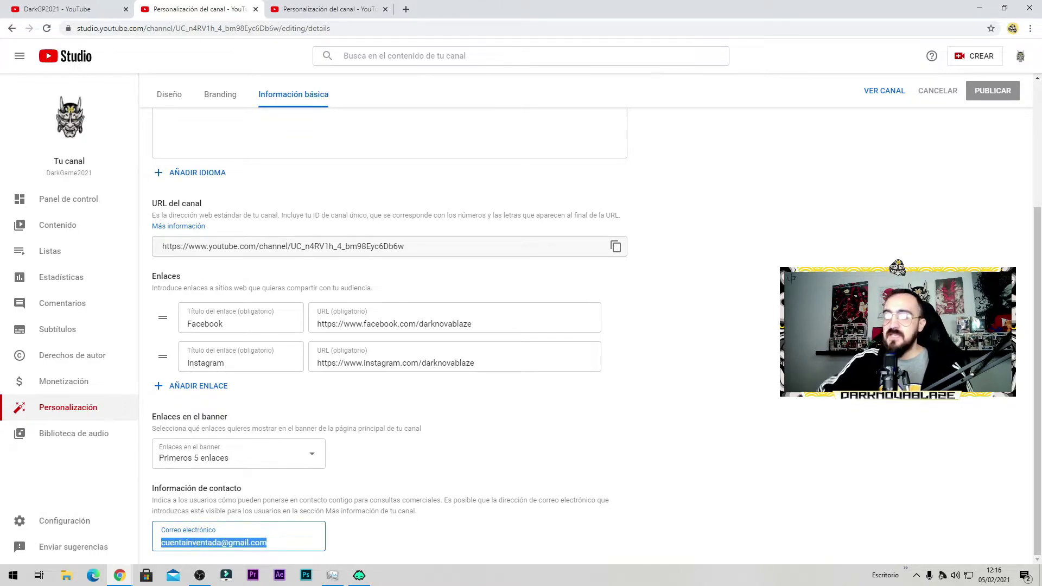
key(BackSpace)
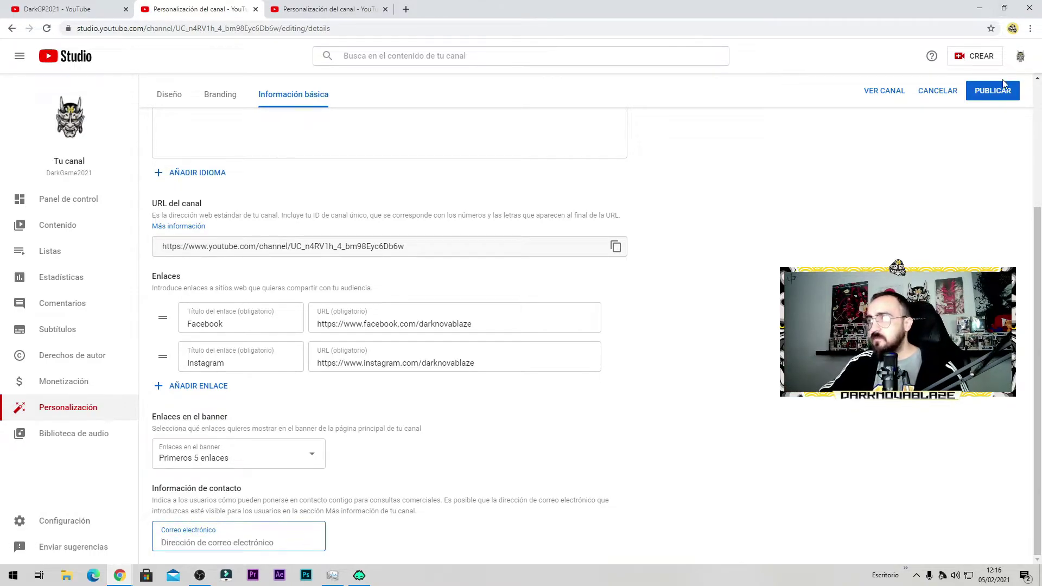
click(992, 91)
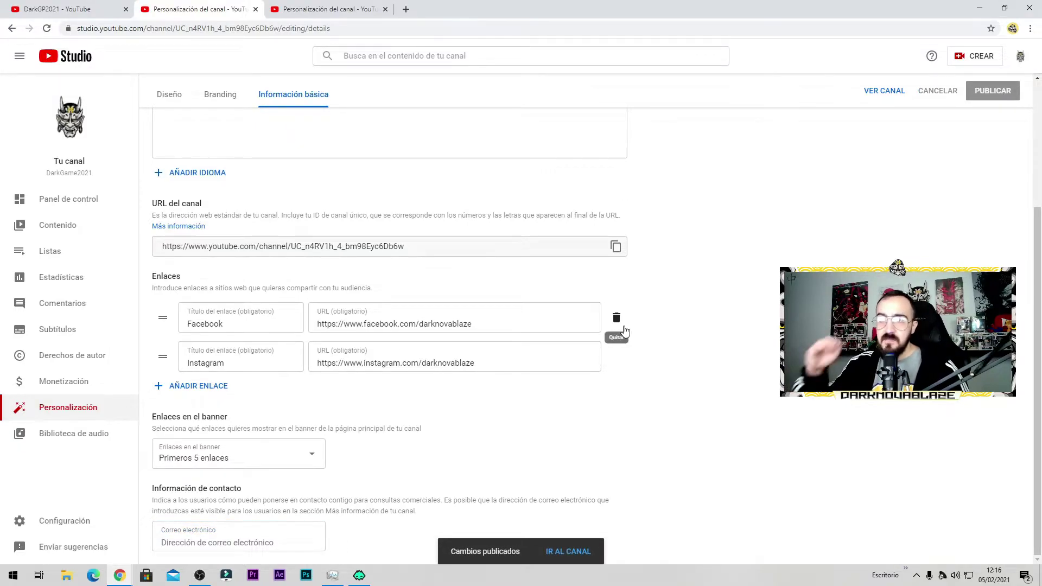
click(303, 461)
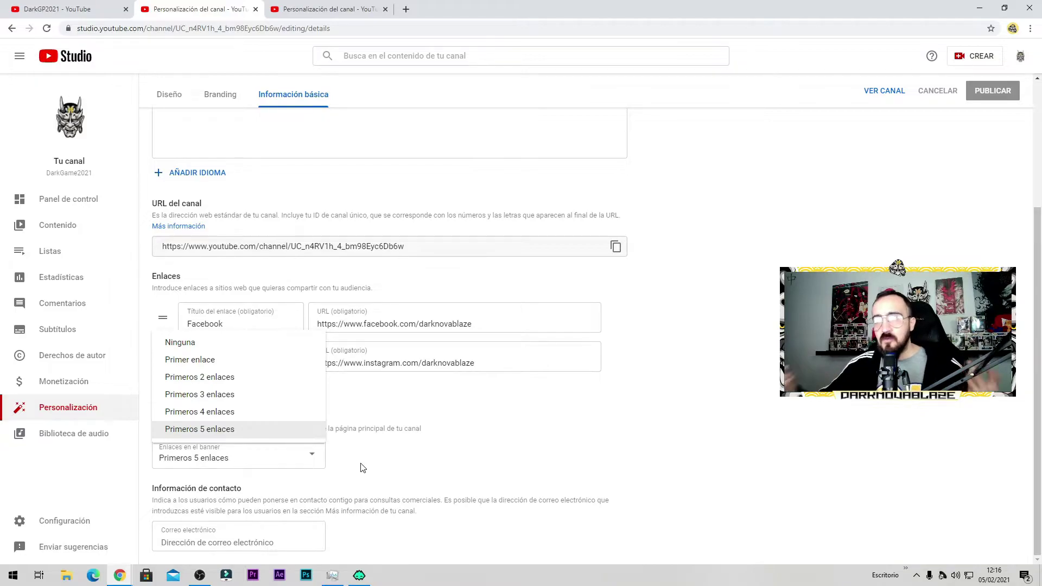
Step: Close the banner links dropdown and show the Diseño layout settings, glancing at the channel page
click(62, 231)
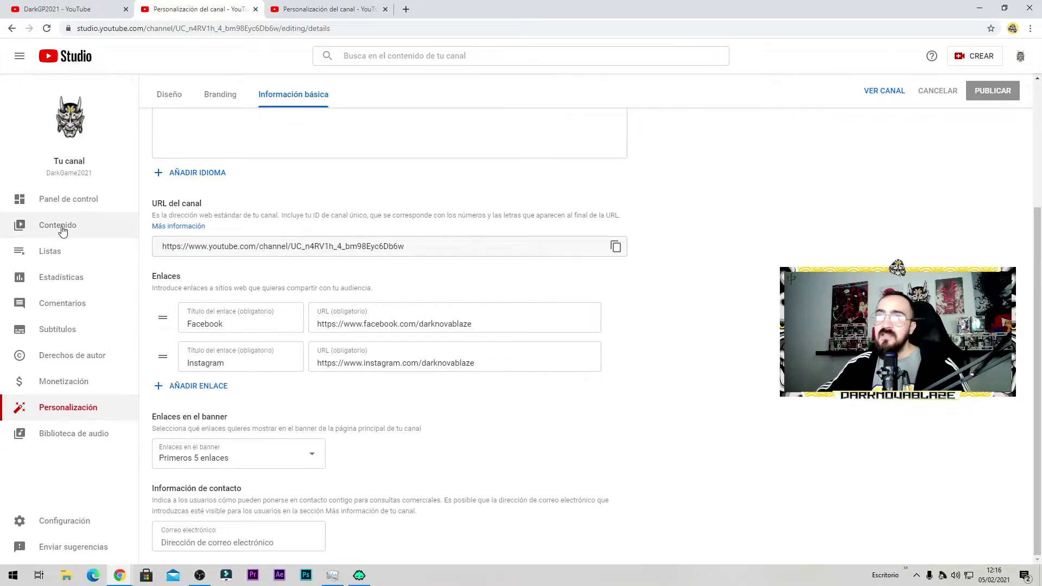
click(174, 103)
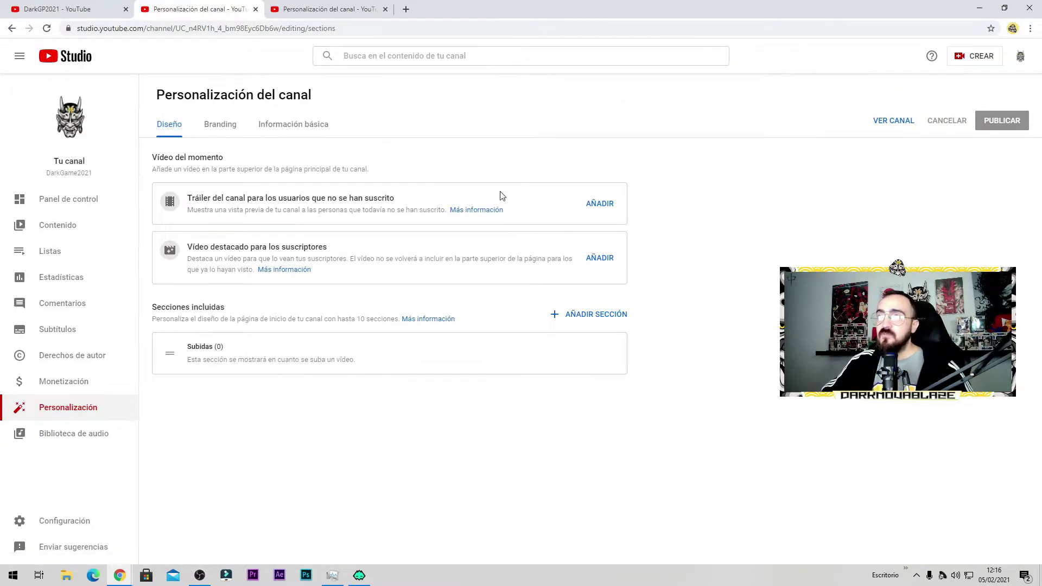
click(86, 8)
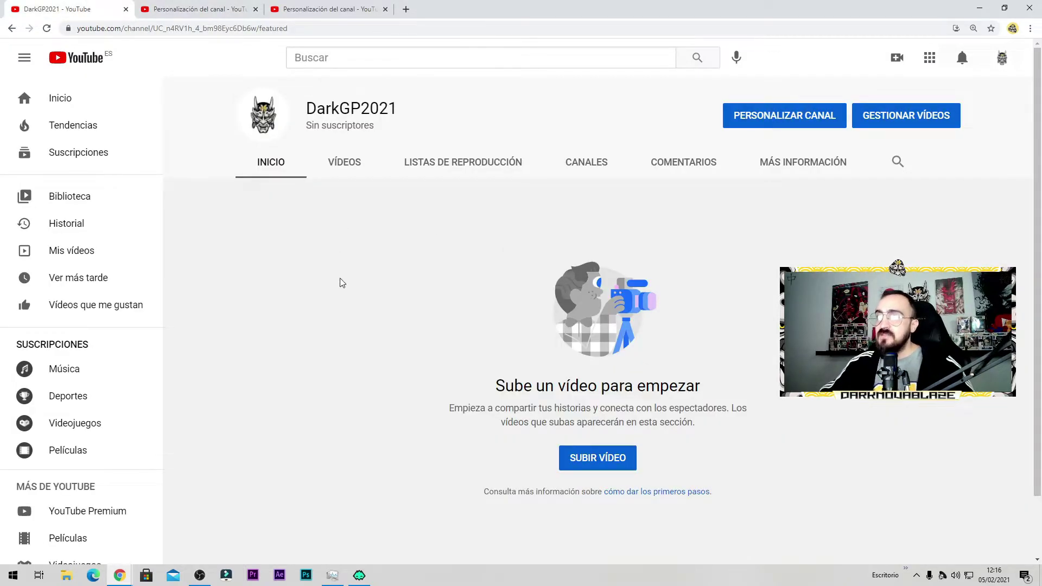
click(166, 10)
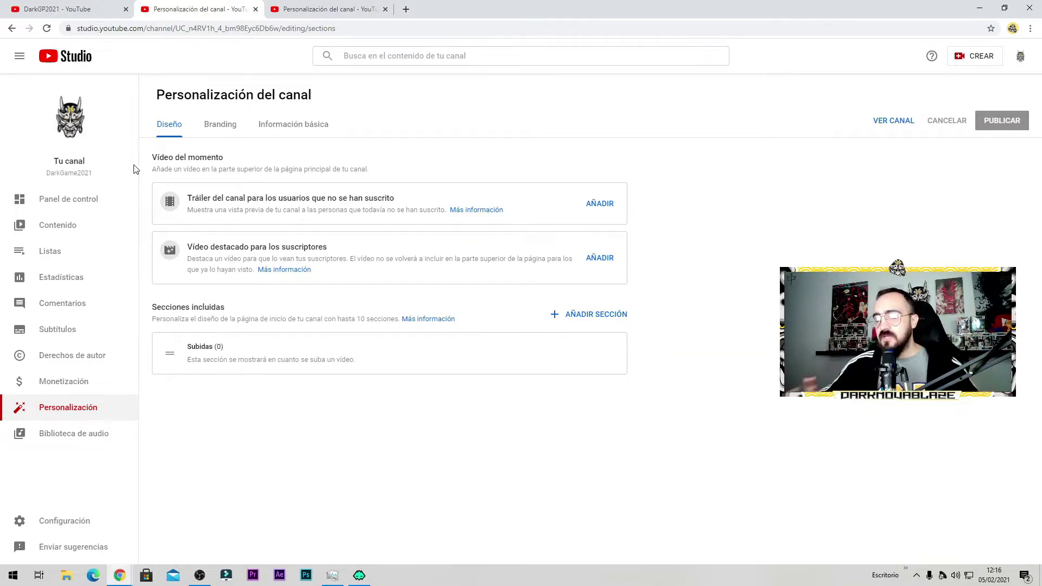
Step: Visit Derechos de autor and Monetización, ending on the Panel de control dashboard
click(85, 358)
click(76, 382)
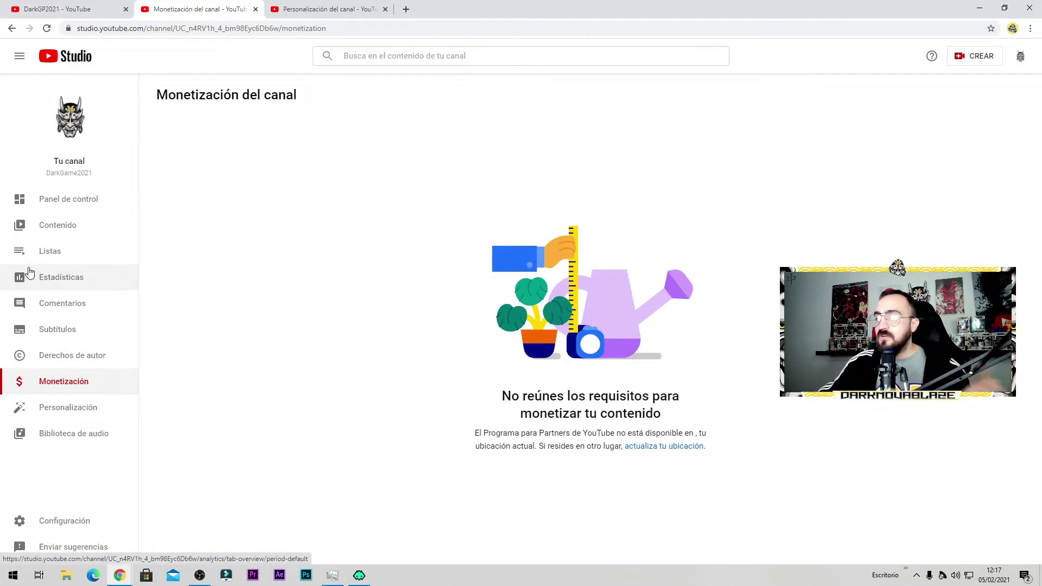
click(61, 208)
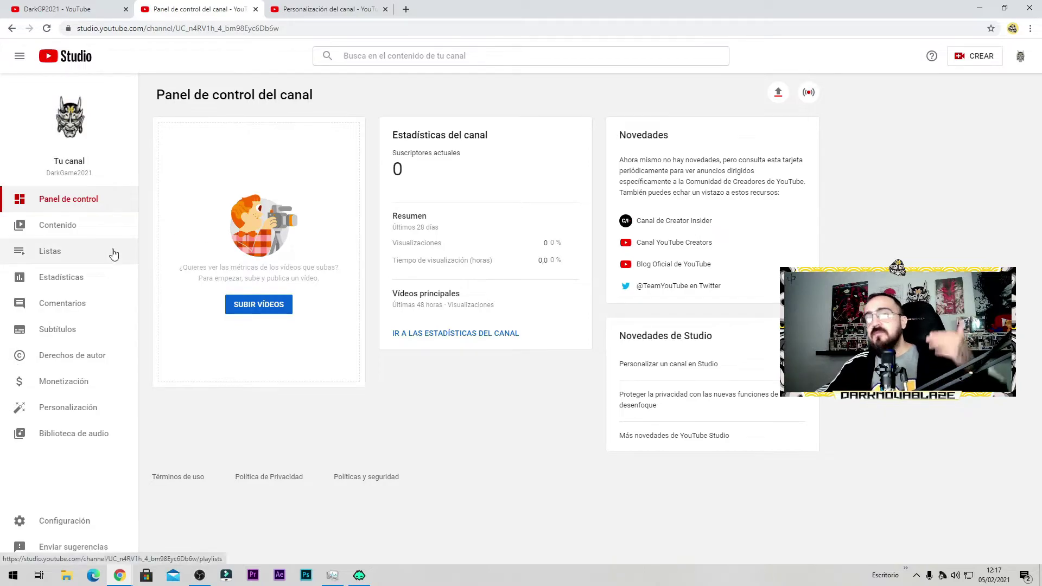
Step: Check Contenido's Subidas and En directo tabs, then view the empty Listas page
click(46, 228)
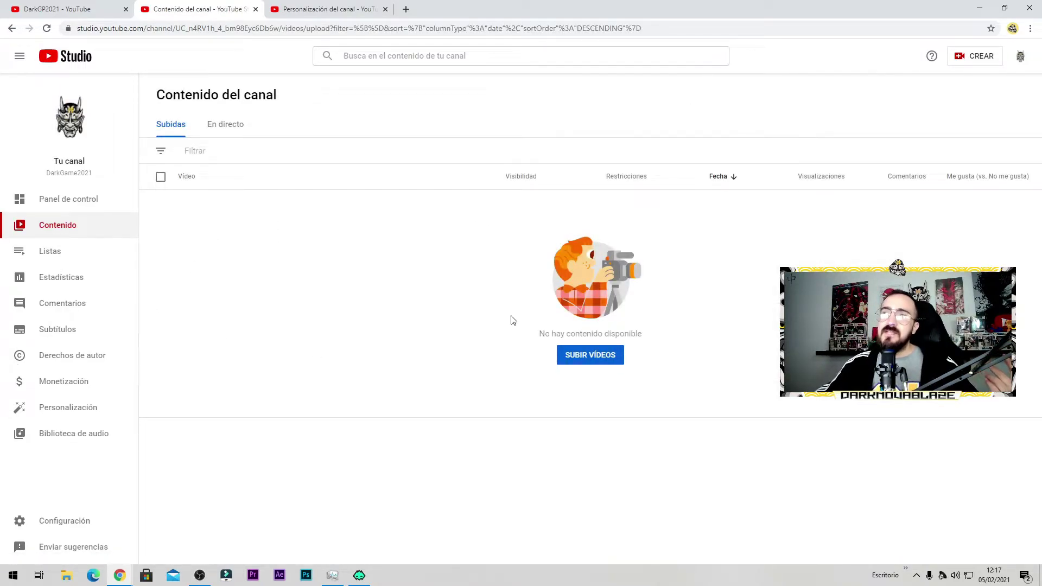
click(212, 128)
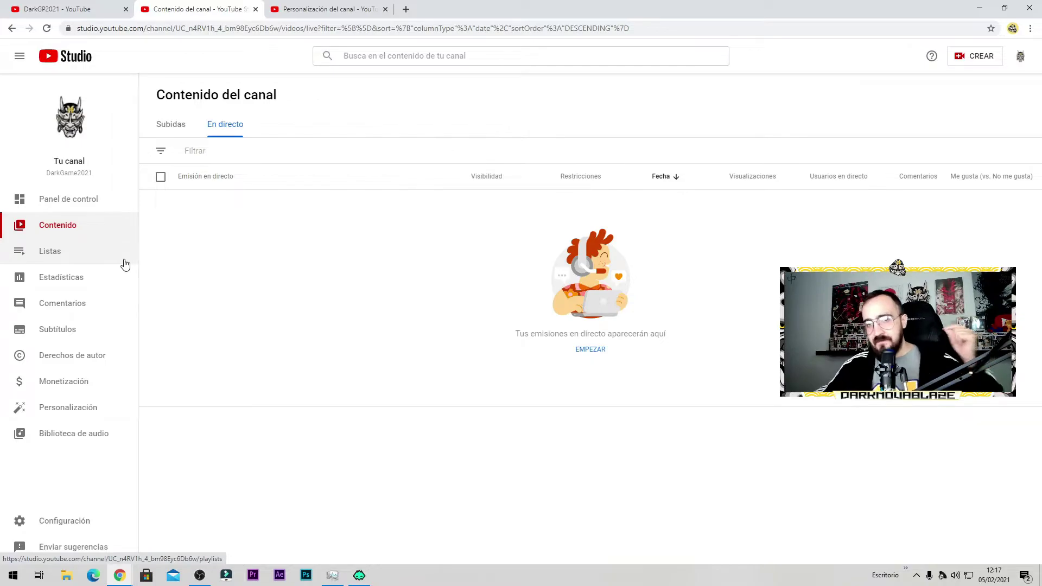
click(79, 235)
click(76, 252)
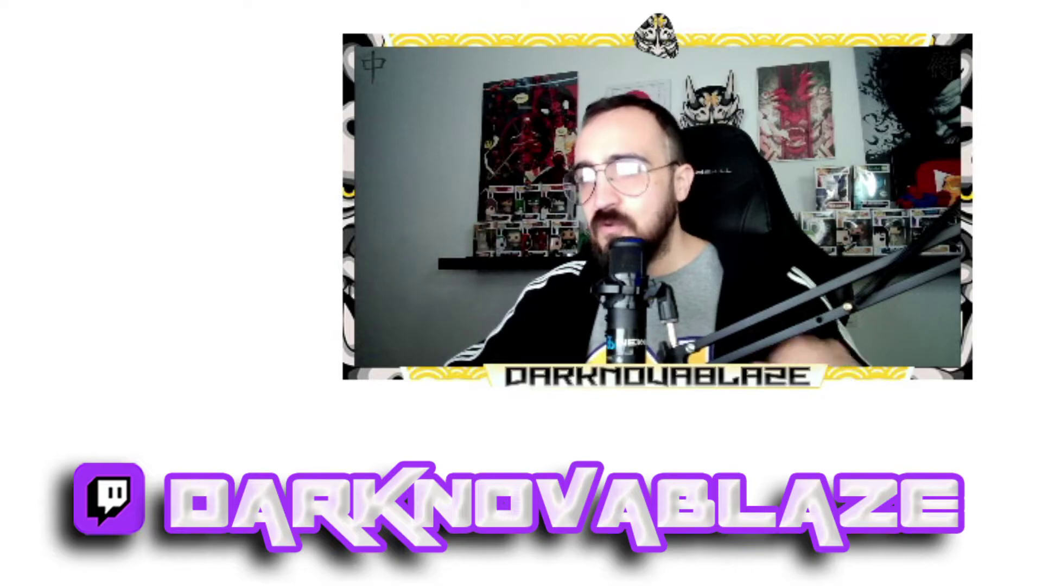
Step: Open Estadísticas to view the channel's last-28-days analytics overview
click(71, 283)
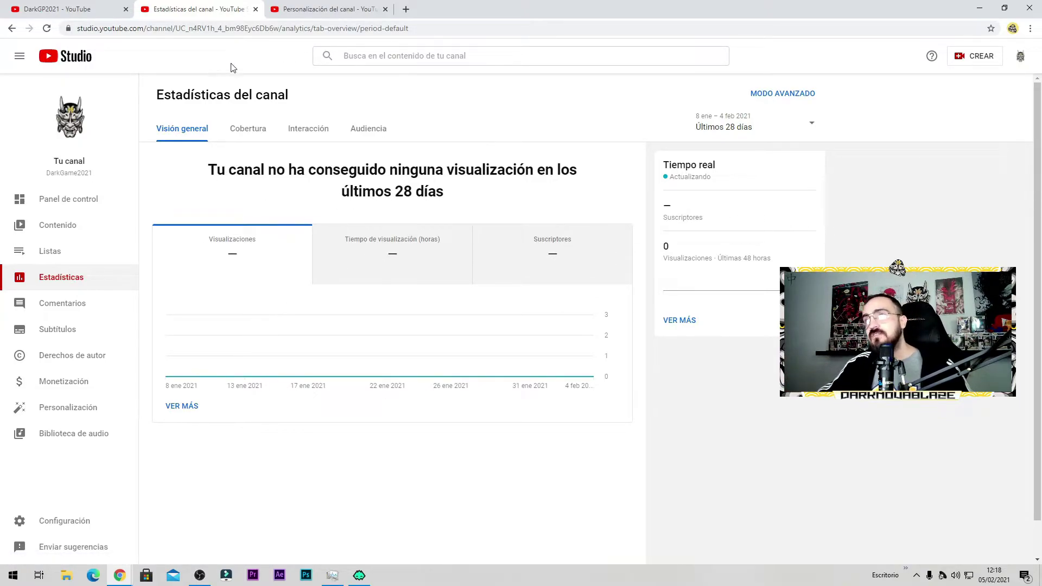
Step: Switch the analytics to the Cobertura (reach) report
click(247, 134)
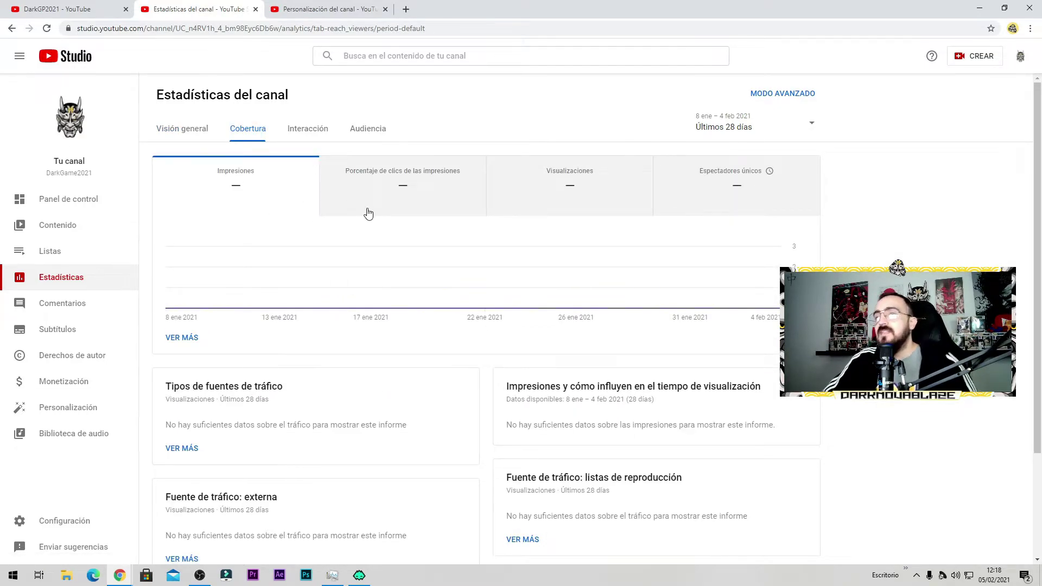
Step: Go to the channel's Comentarios page
click(79, 302)
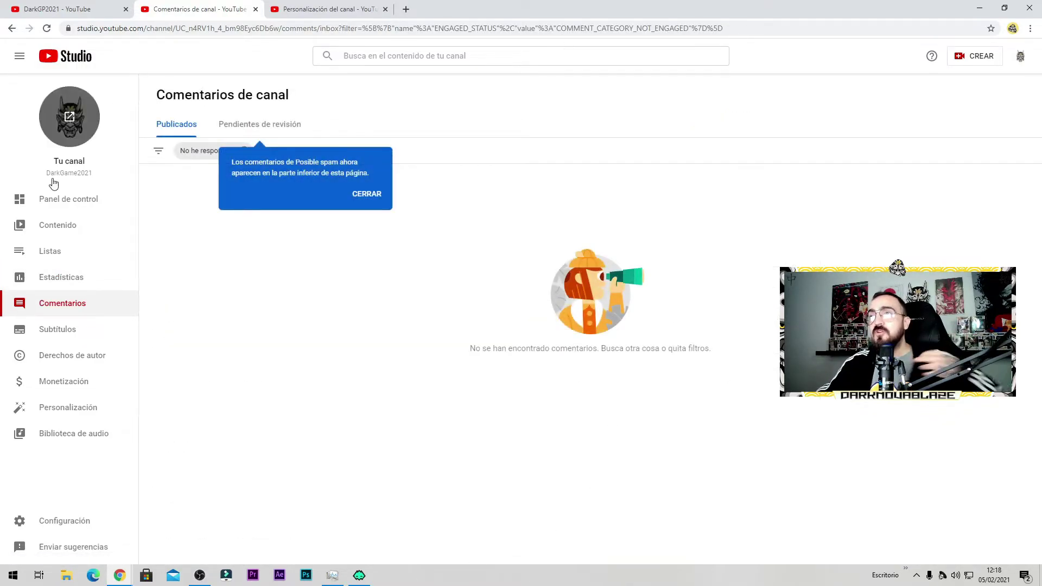
Step: Glance at the No he respondido filter, then upload banner nuevo darkgamer2021.png as the banner
click(212, 150)
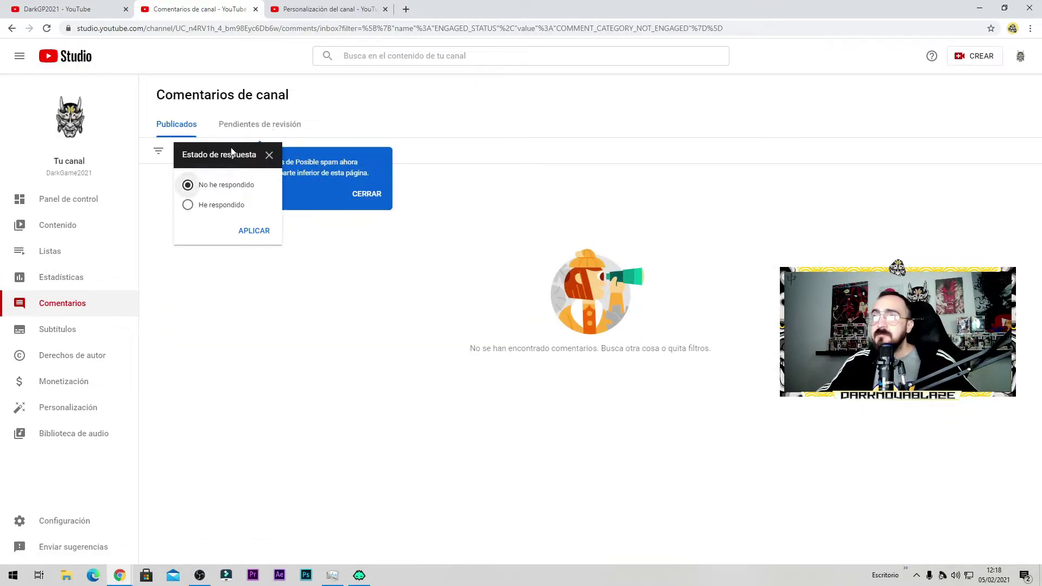
click(268, 155)
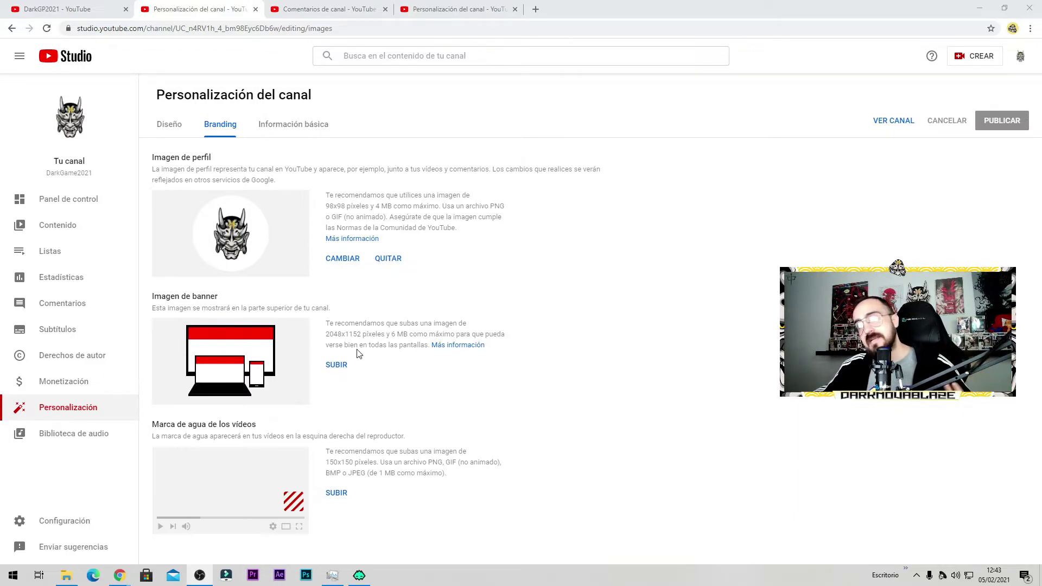
click(336, 365)
click(412, 98)
click(426, 274)
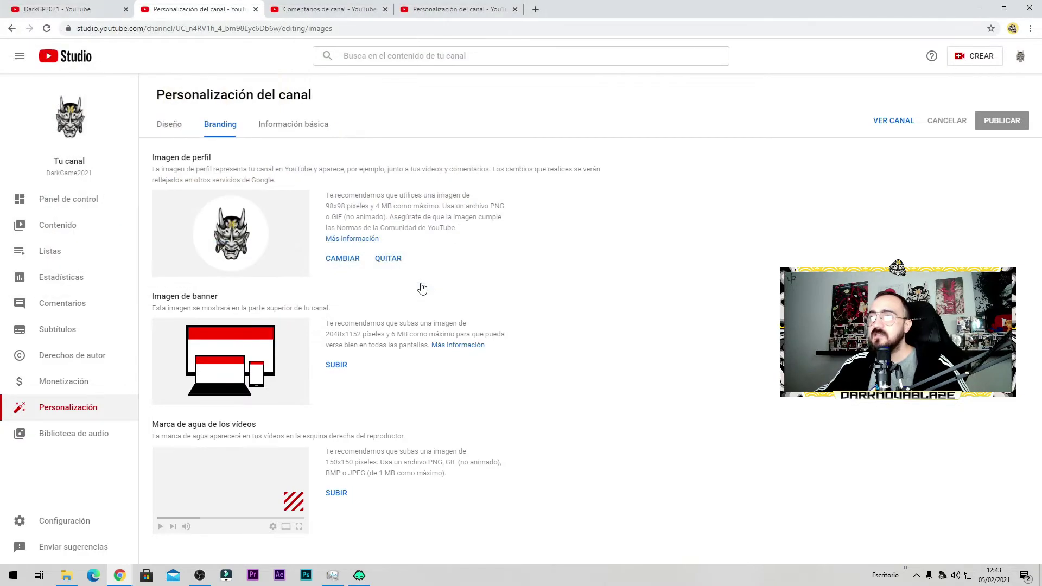